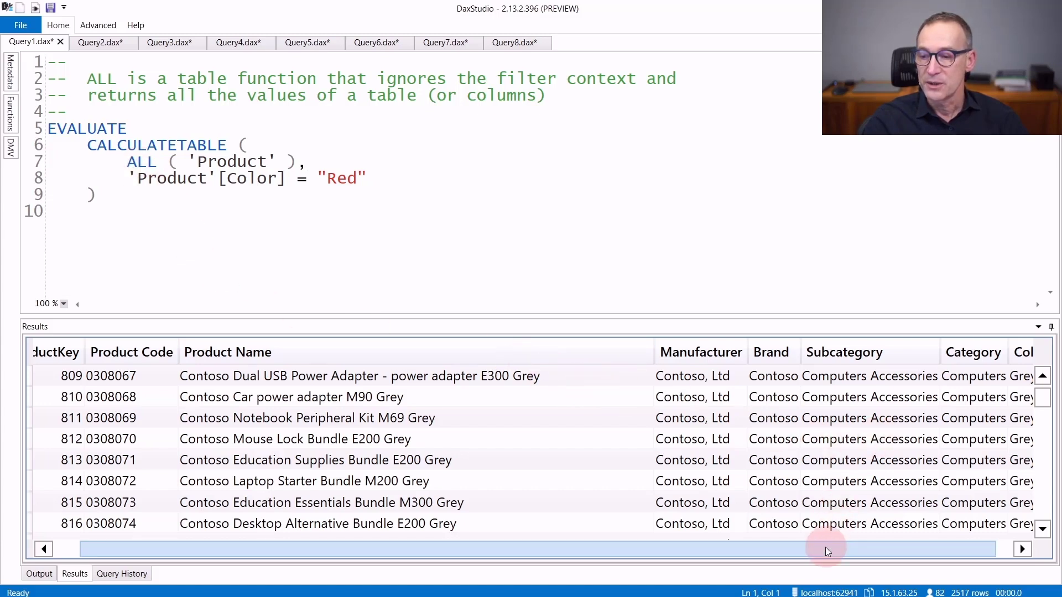
pyautogui.moveTo(826, 551); pyautogui.dragTo(871, 548)
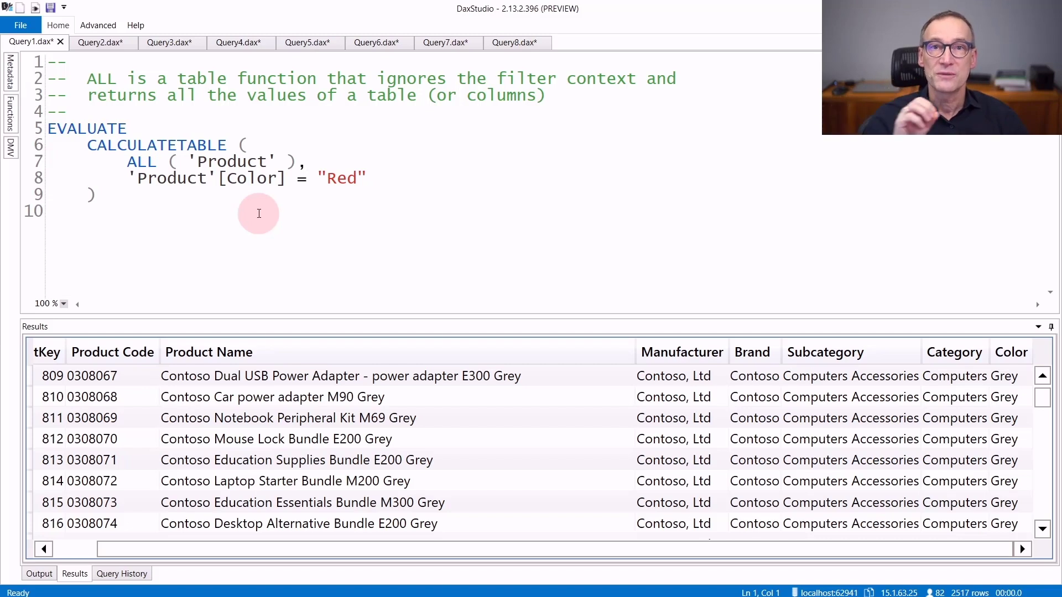
# - Show Query2.dax, the query applying ALL to Product[Color], with its results
pyautogui.click(105, 45)
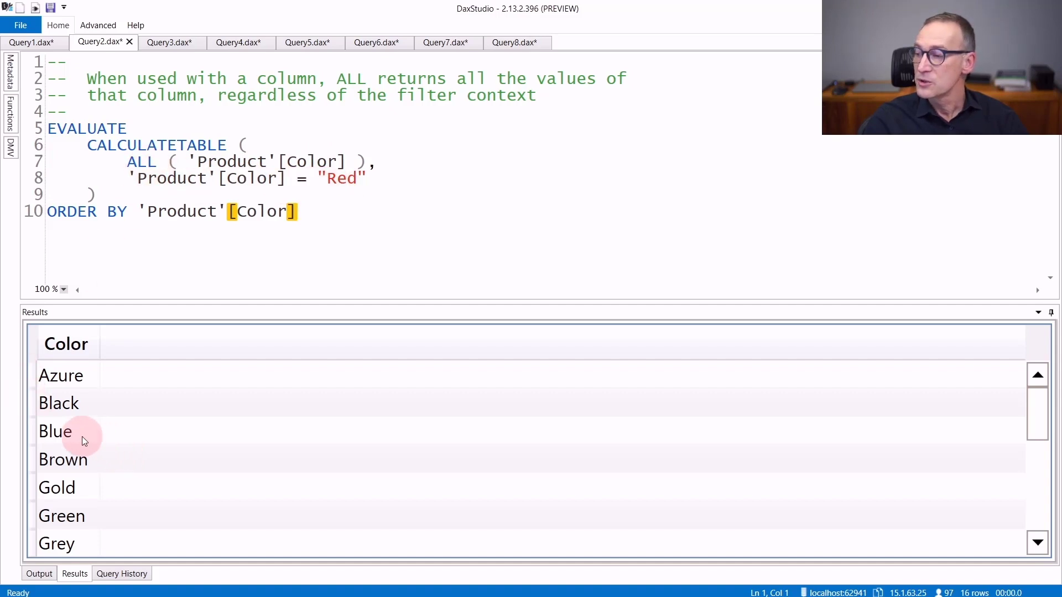
pyautogui.scroll(-3, 82, 437)
pyautogui.scroll(3, 82, 436)
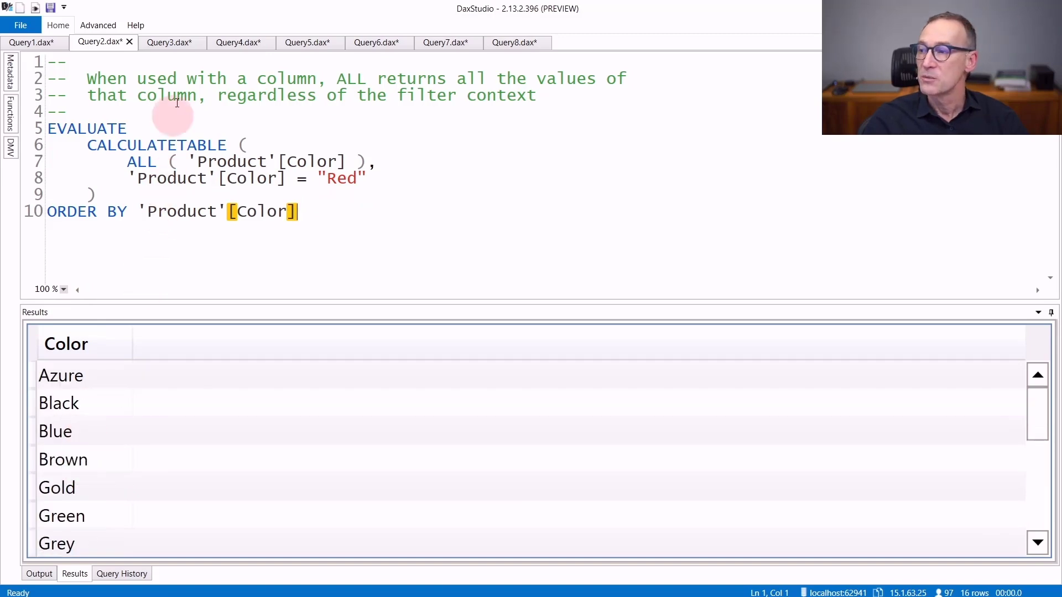
# - Show Query3.dax, listing every existing Product Brand and Color combination
pyautogui.click(171, 49)
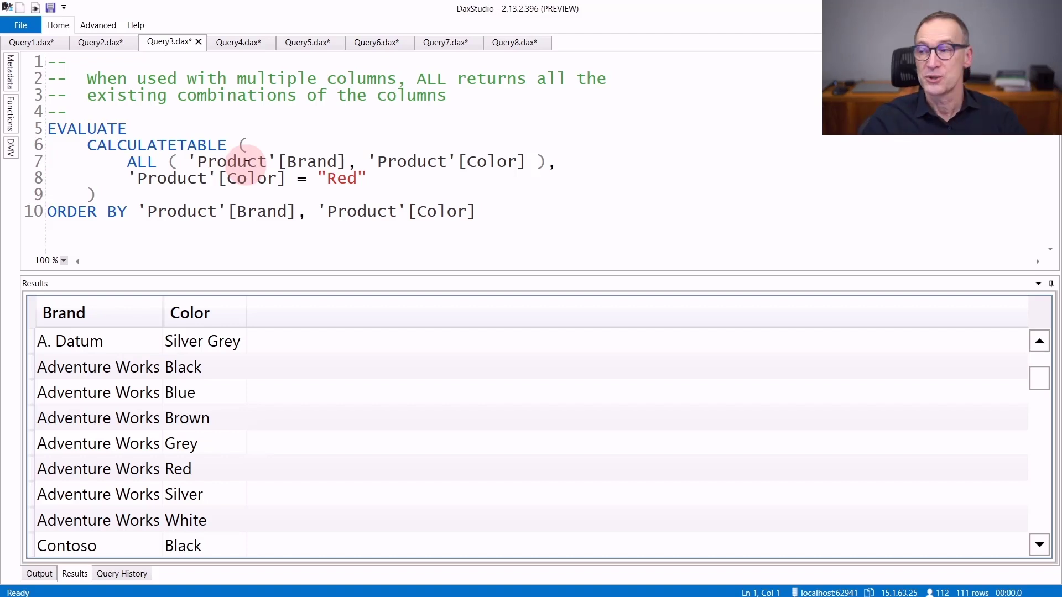
pyautogui.scroll(3, 124, 402)
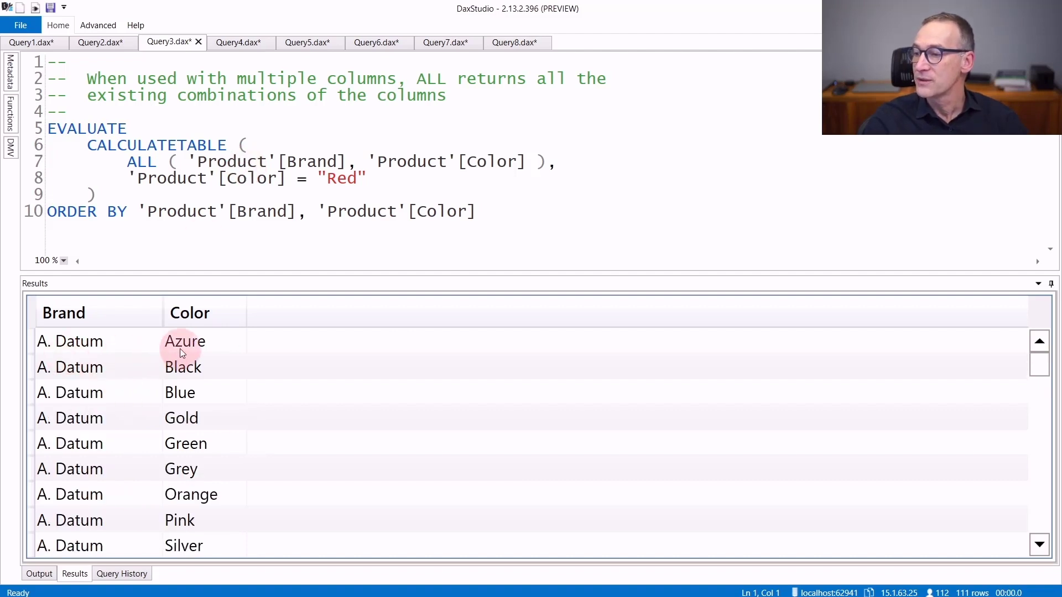
pyautogui.scroll(-1, 187, 503)
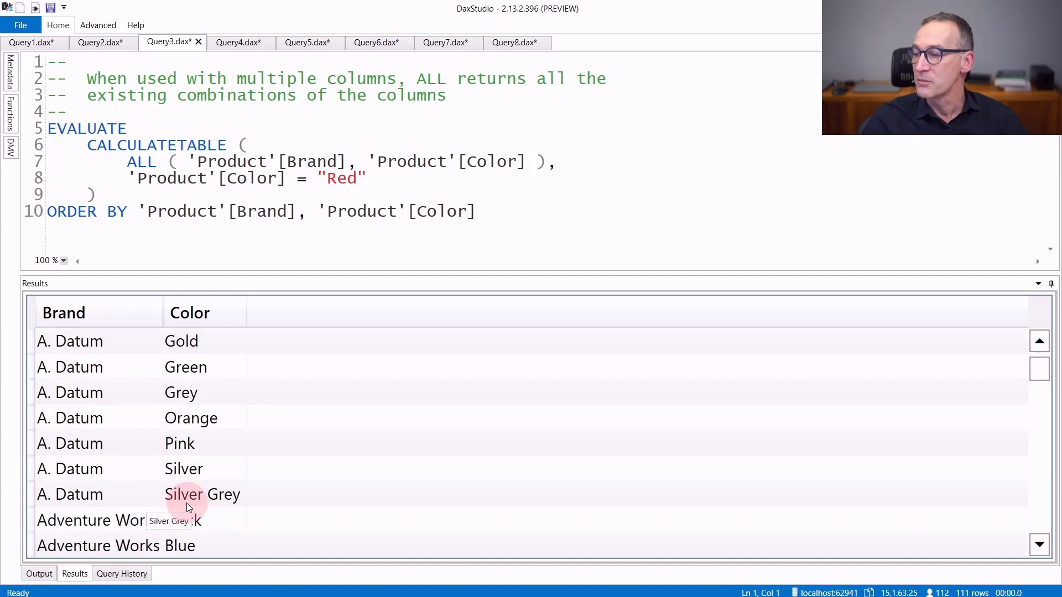
pyautogui.scroll(-1, 187, 503)
pyautogui.scroll(-1, 111, 472)
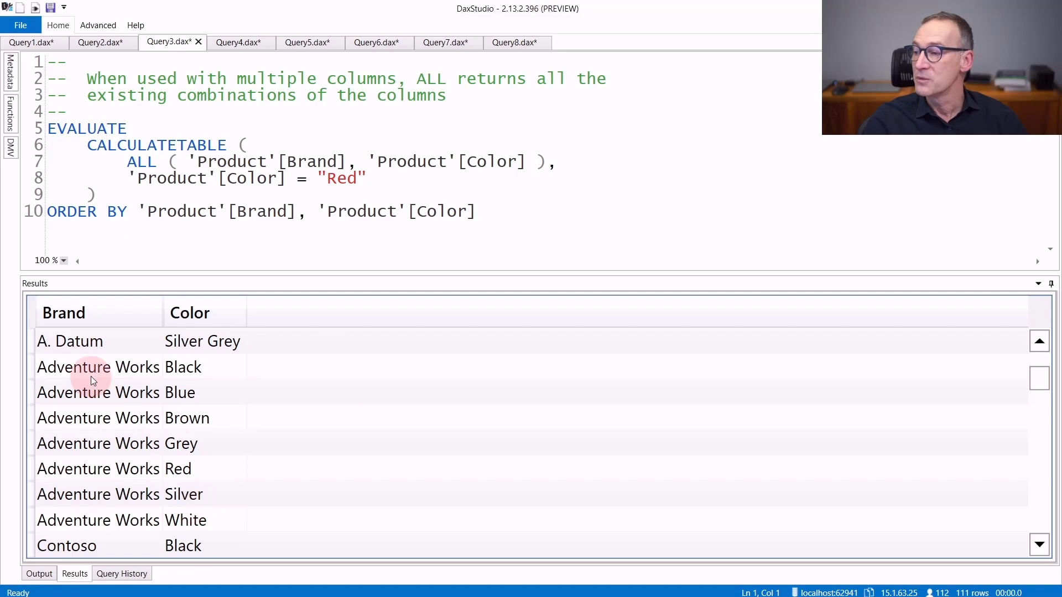
pyautogui.scroll(2, 188, 394)
pyautogui.scroll(1, 189, 394)
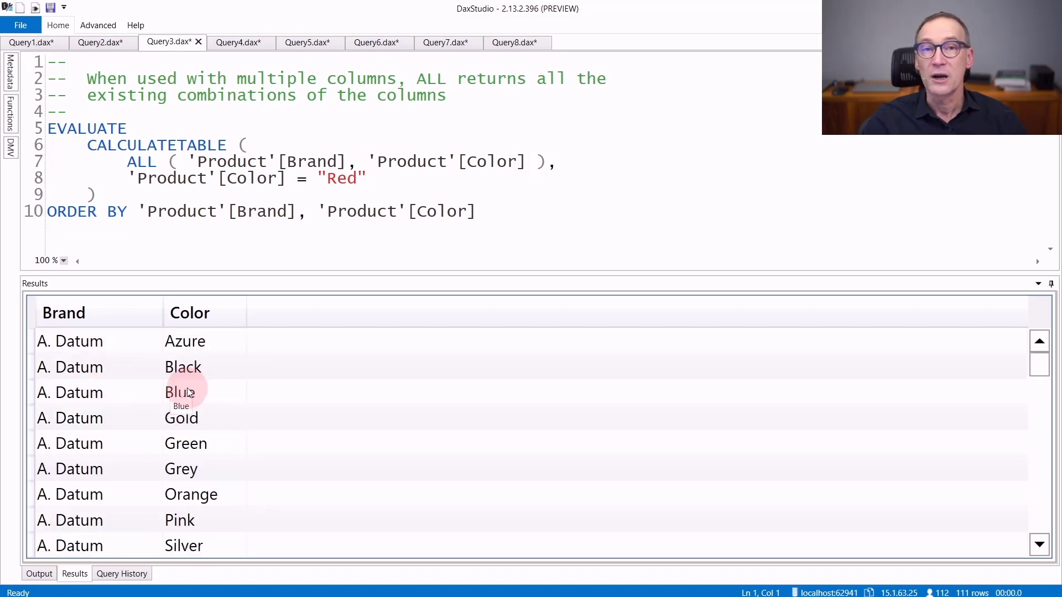
# - Show Query4.dax, where ALL on Color acts as a CALCULATE modifier, with its product results
pyautogui.click(240, 40)
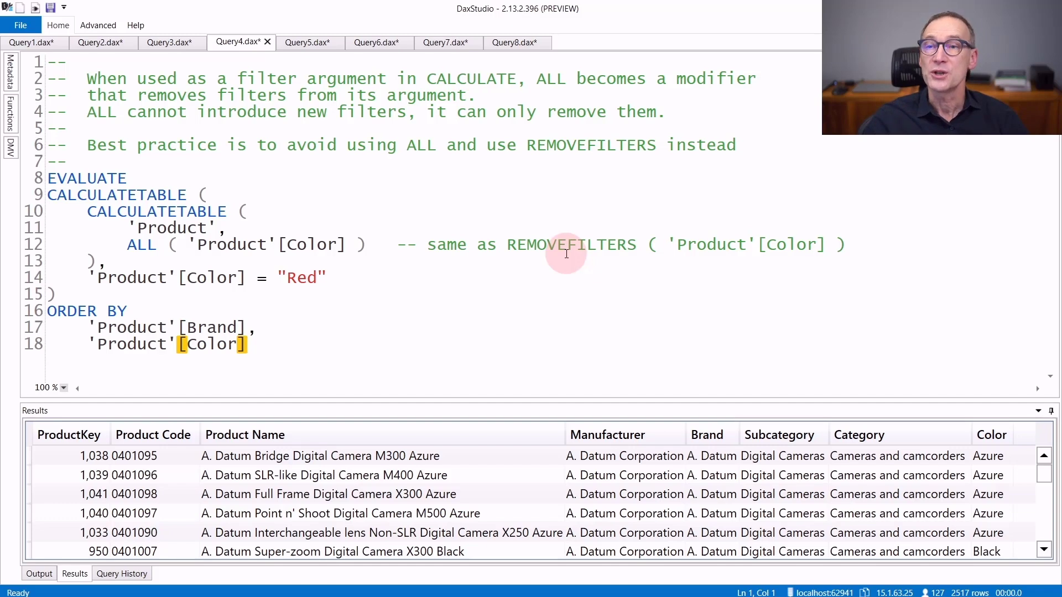
# - Show Query5.dax, the query using ALL with no arguments to remove all filters
pyautogui.click(306, 43)
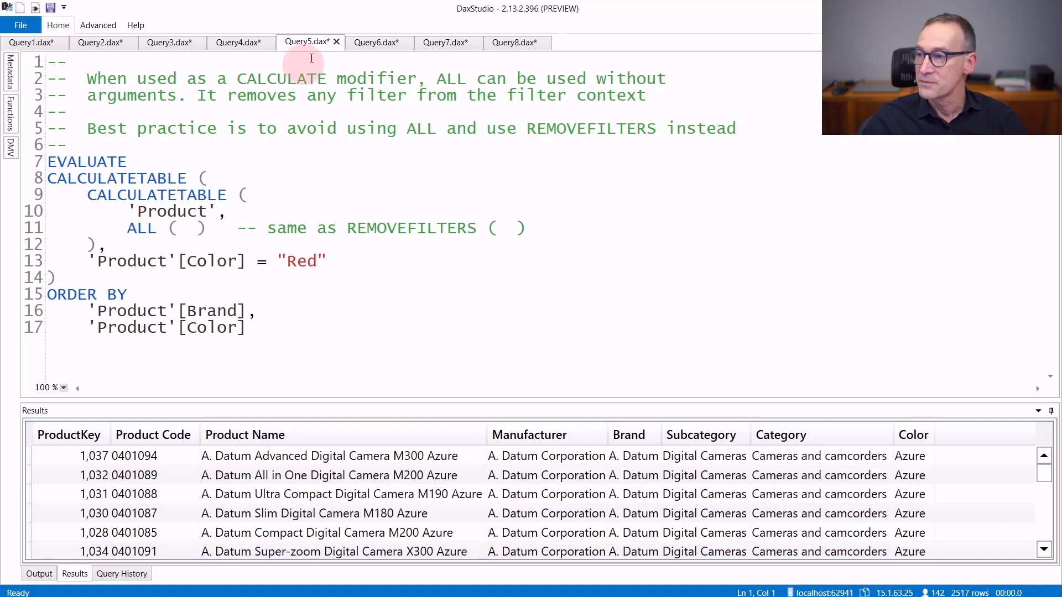
# - Show Query6.dax, comparing Sales Amount under ALL on colours, products, everything and Sales
pyautogui.click(360, 42)
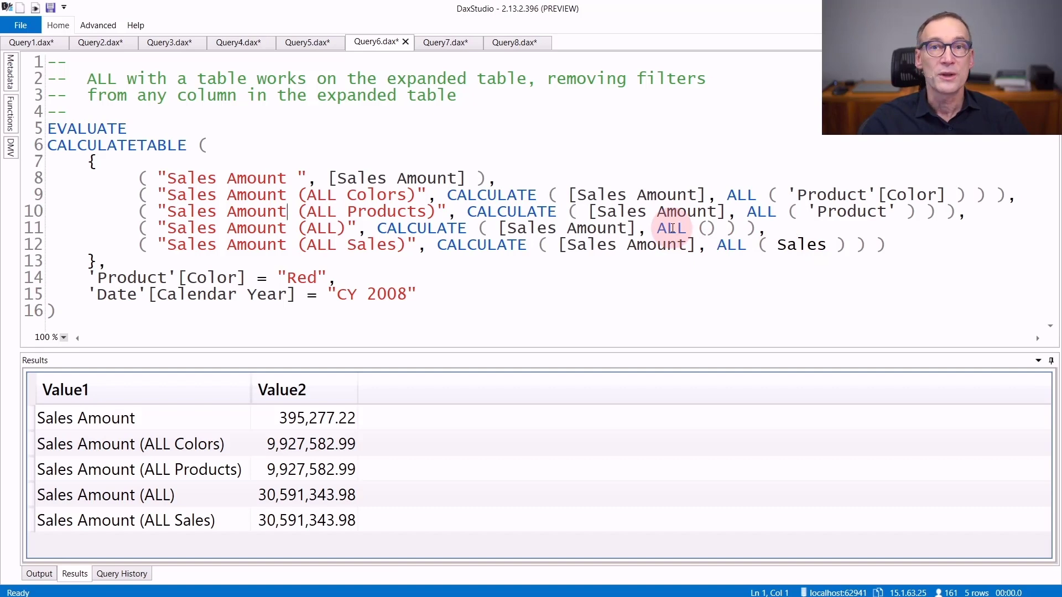
# - Show Query7.dax, counting customers per Customer[Birth Date] using ALLNOBLANKROW
pyautogui.click(444, 42)
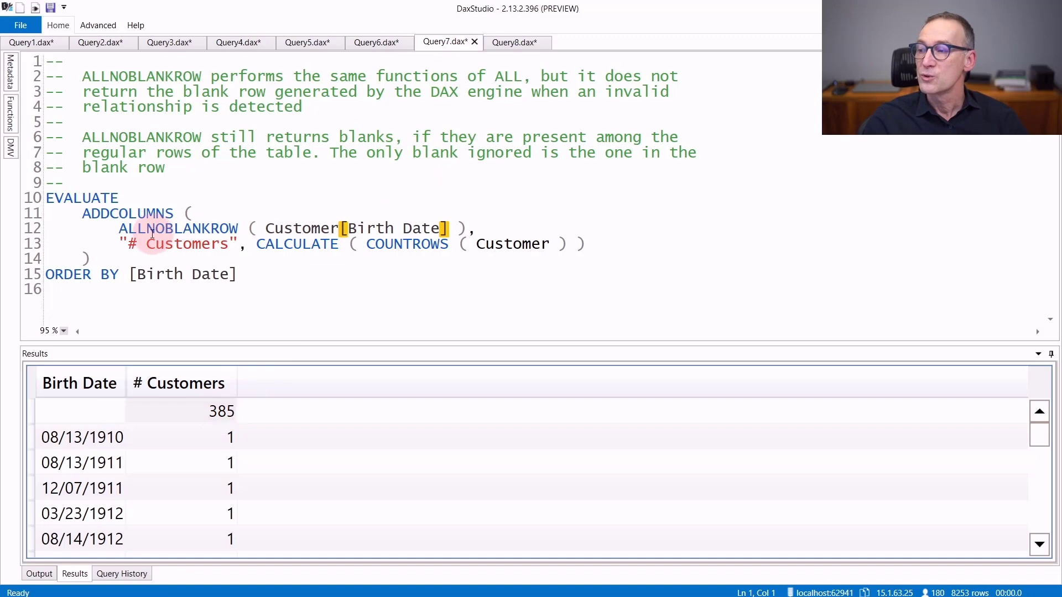
# - Show Query8.dax, which FILTERs out blank Birth Date values before counting customers
pyautogui.click(516, 41)
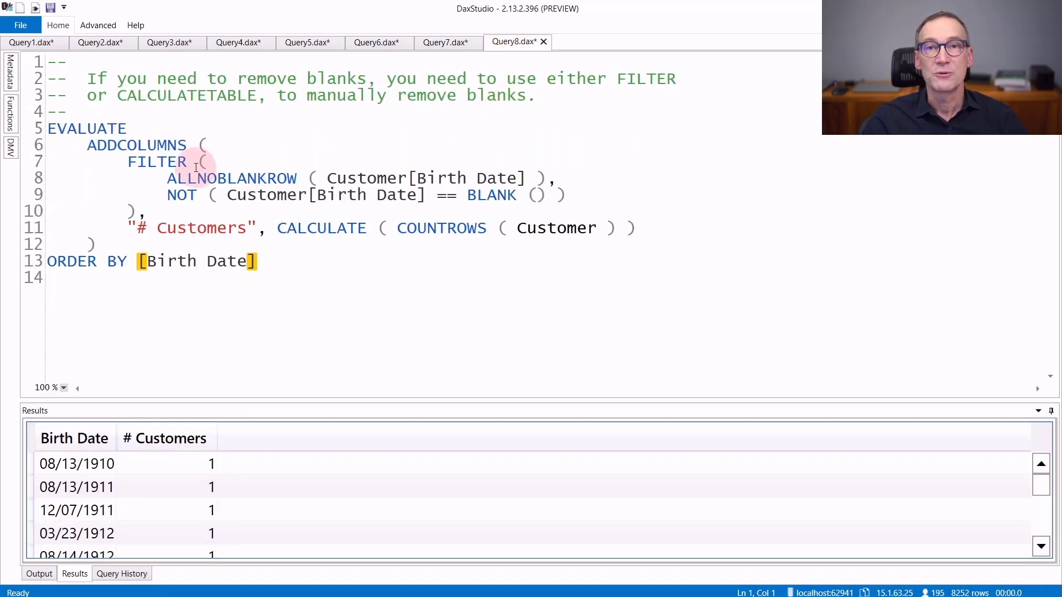